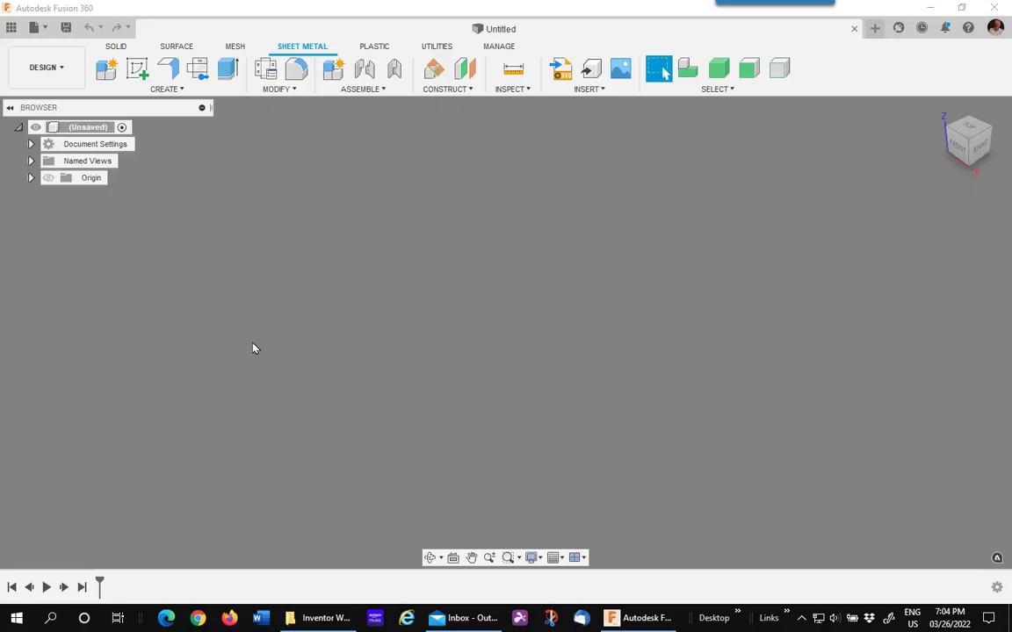
Sketch a center rectangle on the XY plane and finish the sketch.
{"action": "left_click", "coordinate": [265, 69]}
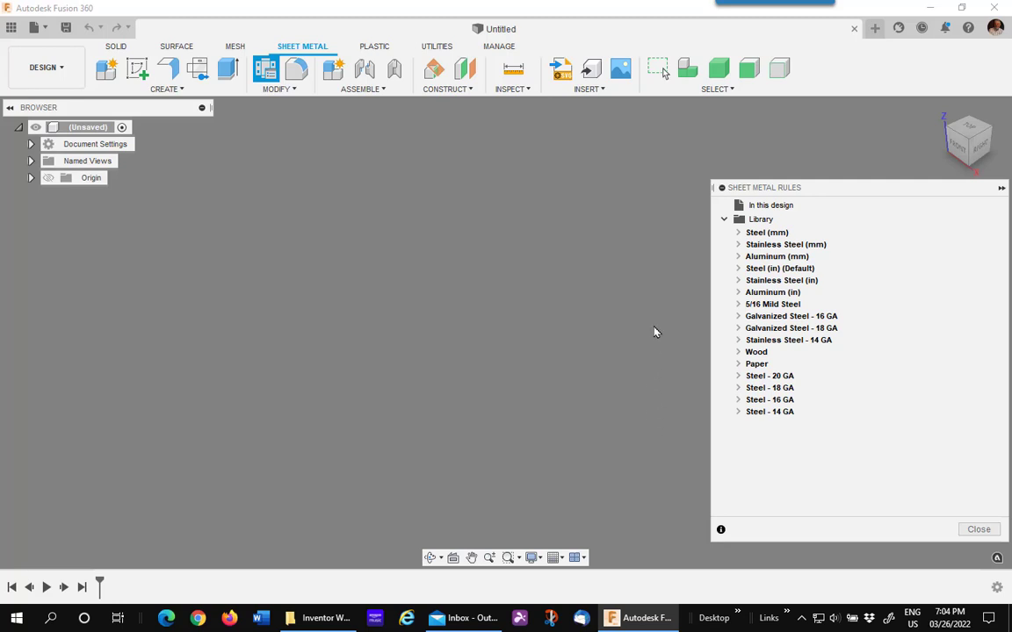
{"action": "mouse_move", "coordinate": [793, 380]}
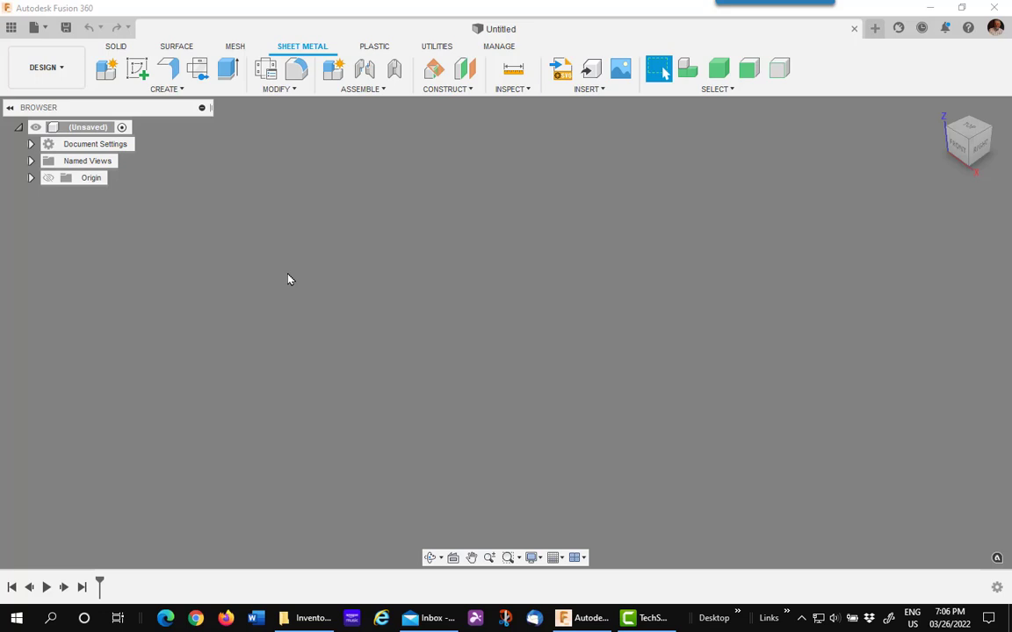
{"action": "left_click", "coordinate": [137, 69]}
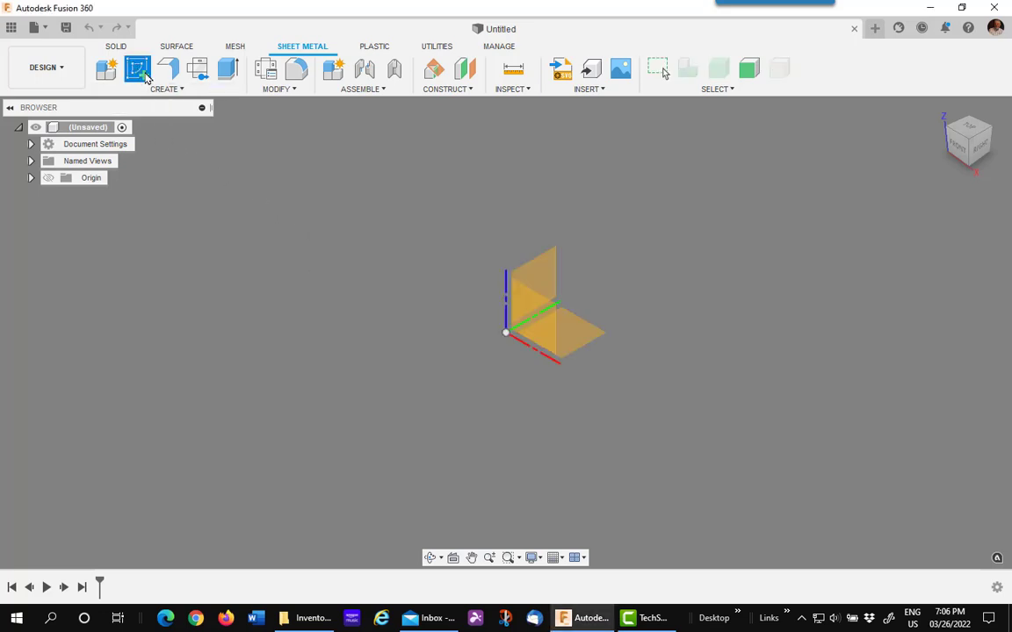
{"action": "left_click", "coordinate": [587, 340]}
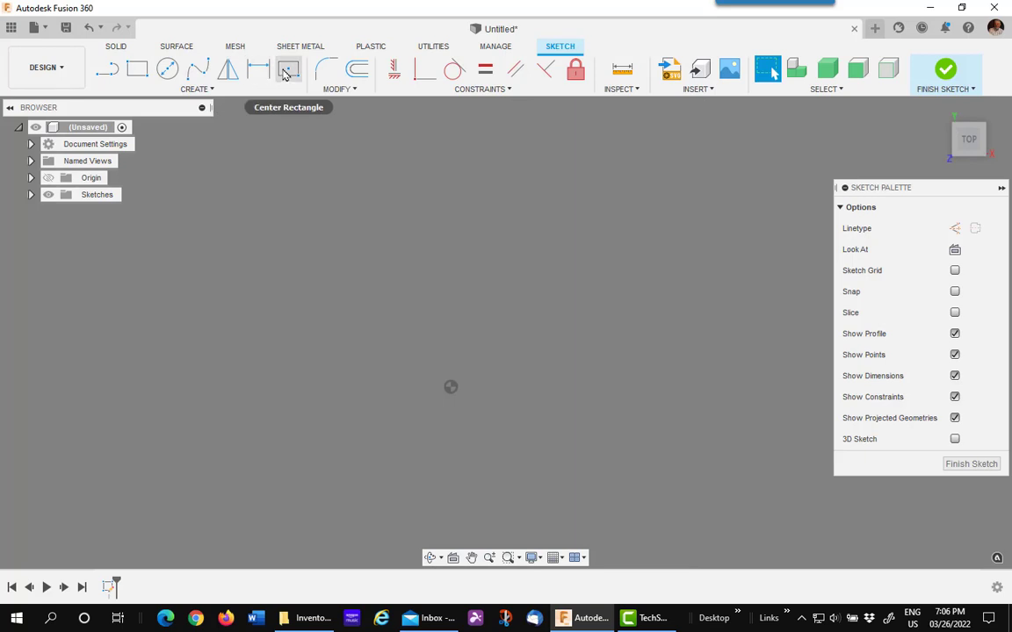
{"action": "left_click", "coordinate": [289, 69]}
{"action": "left_click", "coordinate": [453, 389]}
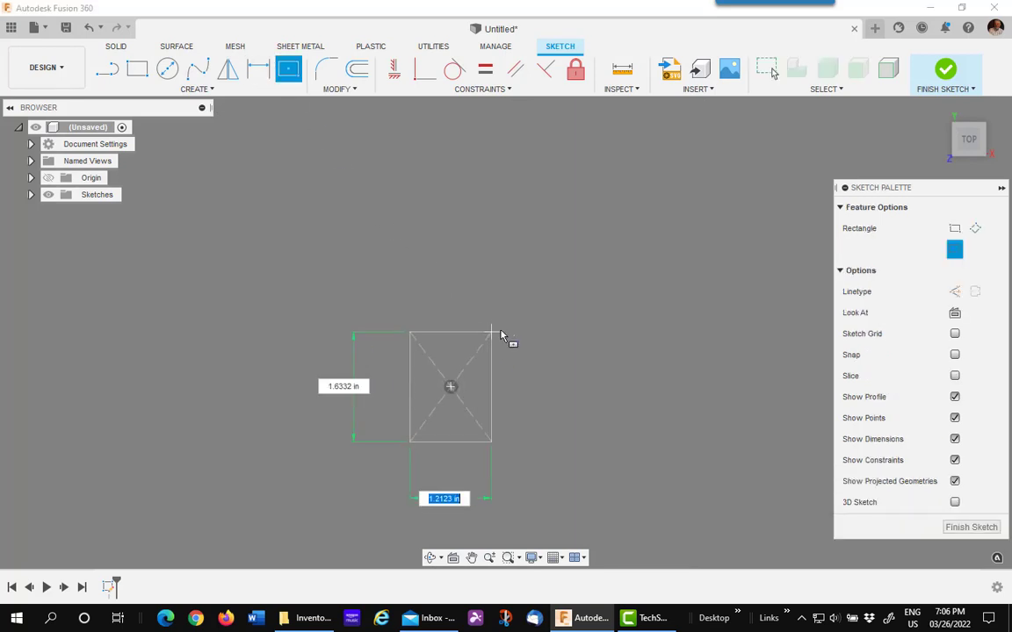
{"action": "left_click", "coordinate": [505, 329]}
{"action": "left_click", "coordinate": [944, 75]}
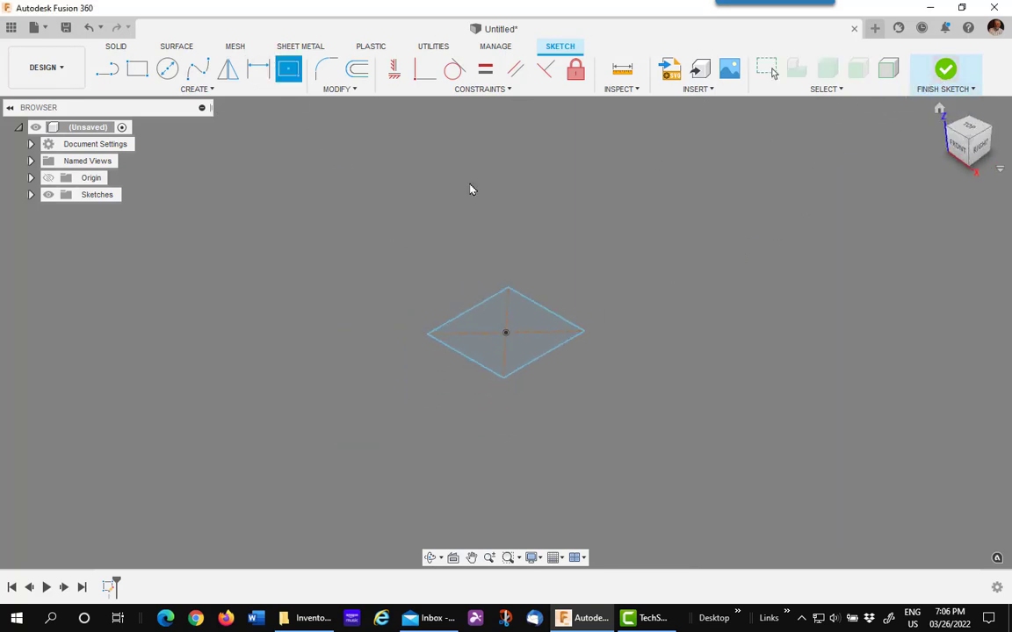
Create a flange from the rectangle profile using the Steel - 20 GA rule.
{"action": "left_click", "coordinate": [167, 69]}
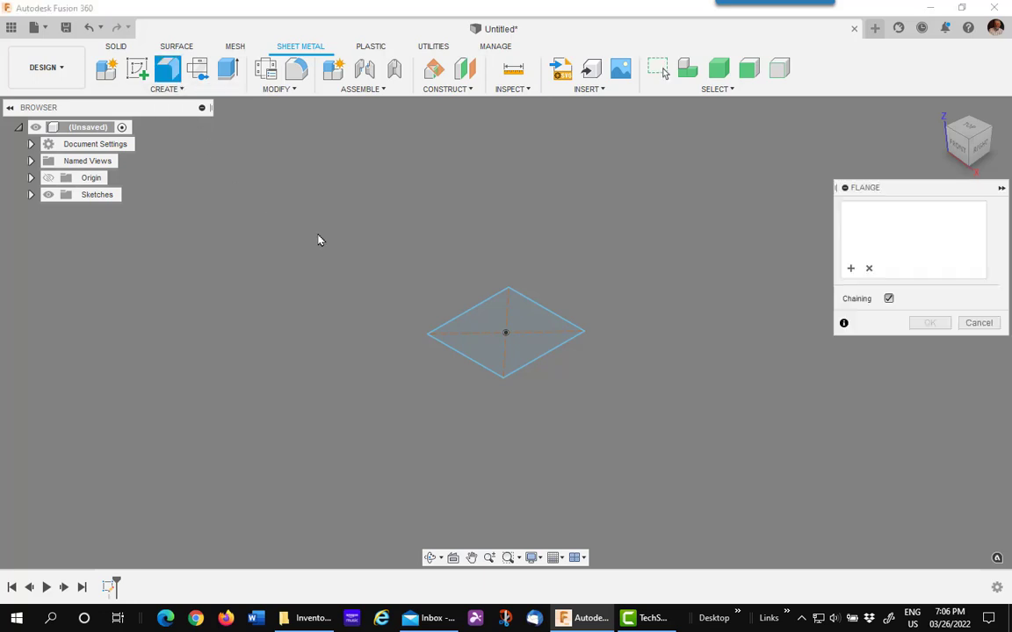
{"action": "left_click", "coordinate": [527, 333]}
{"action": "left_click", "coordinate": [981, 343]}
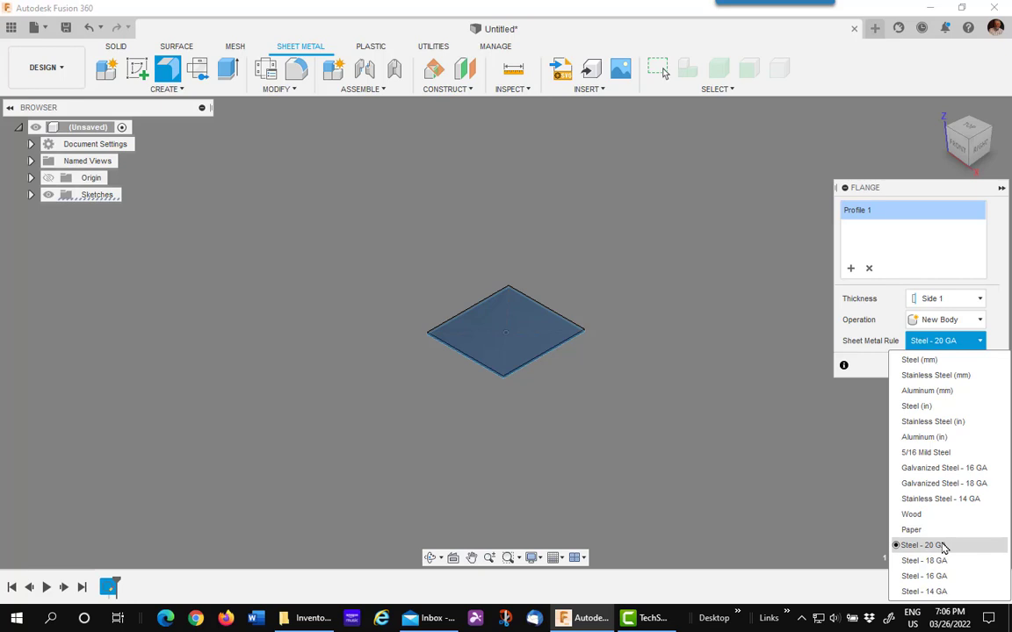
{"action": "left_click", "coordinate": [944, 547]}
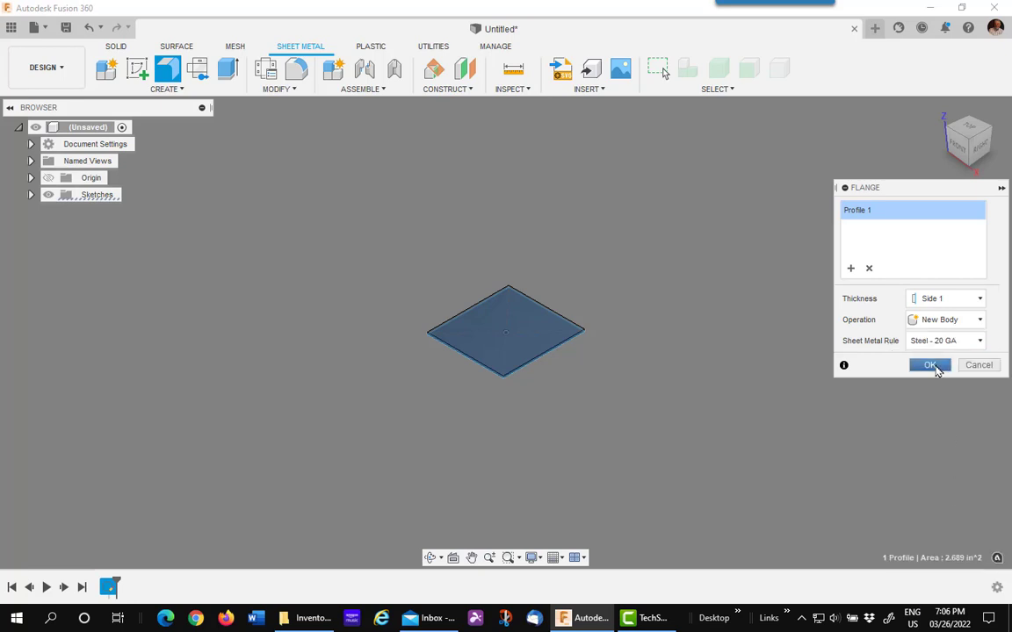
{"action": "left_click", "coordinate": [932, 366]}
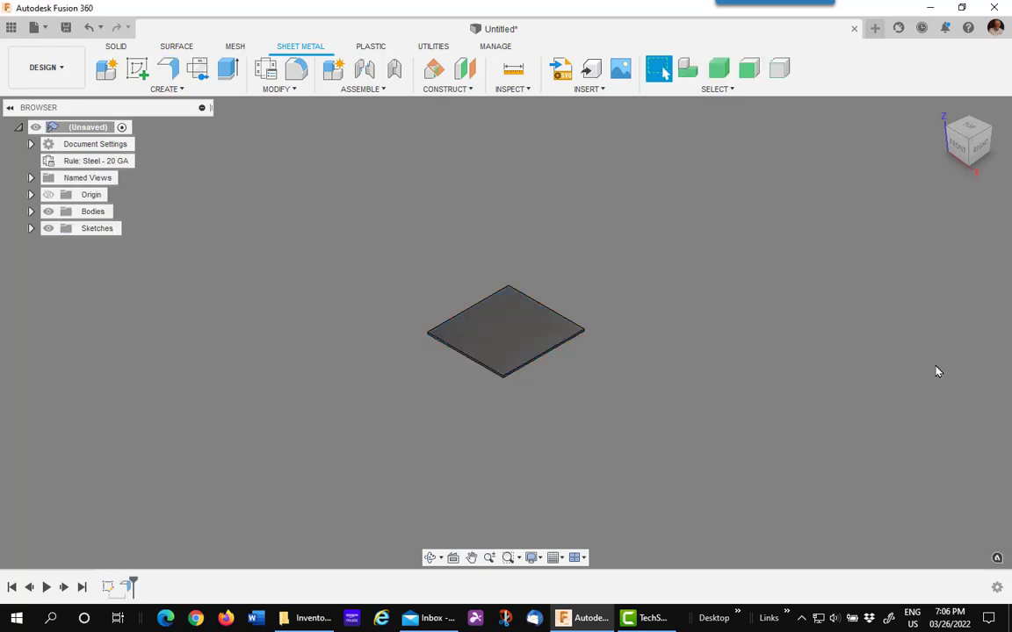
Remove Body1 so only the rule and sketch remain.
{"action": "left_click", "coordinate": [31, 211]}
{"action": "right_click", "coordinate": [102, 228]}
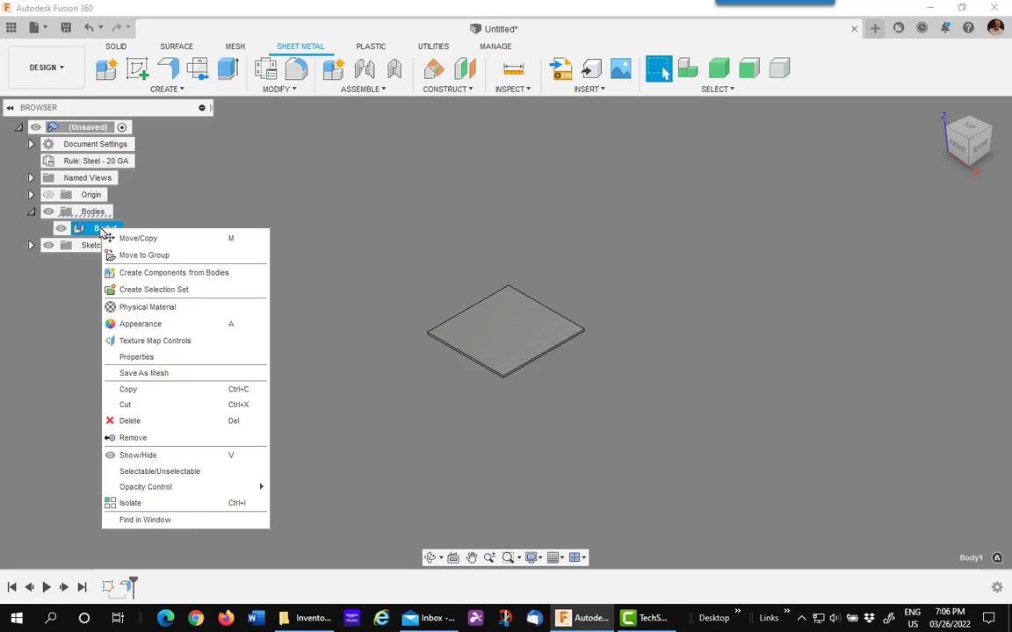
{"action": "left_click", "coordinate": [154, 439]}
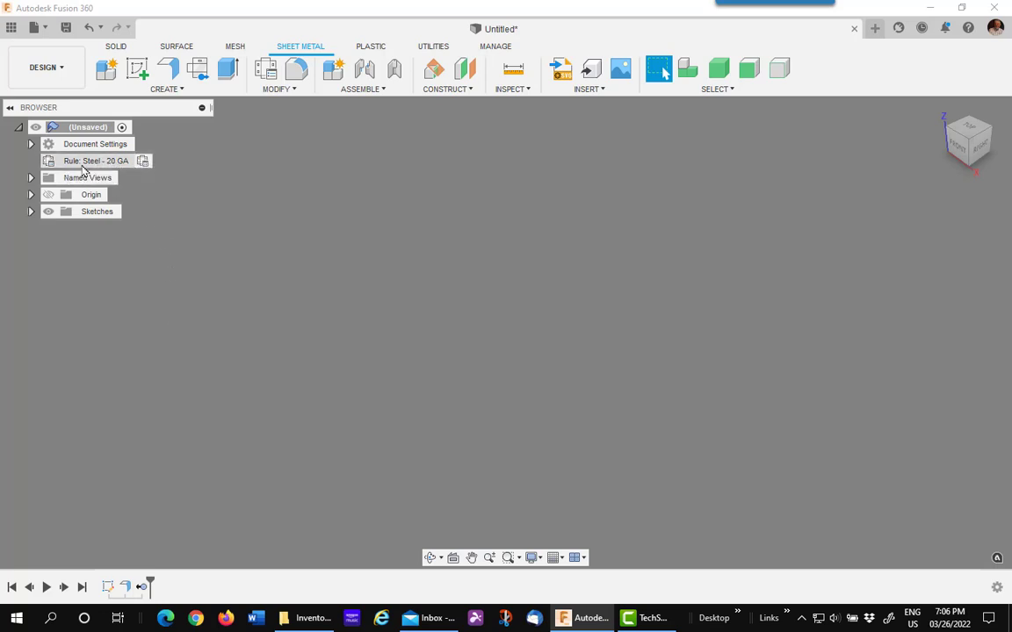
Switch the design rule to Steel - 18 GA, then to Steel - 16 GA.
{"action": "left_click", "coordinate": [142, 163]}
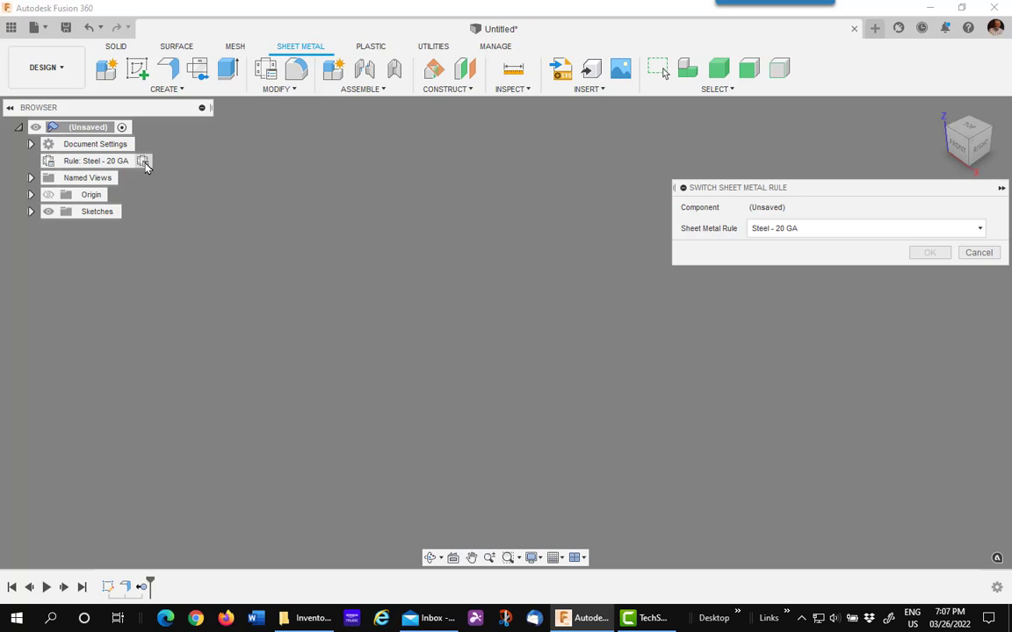
{"action": "left_click", "coordinate": [979, 228]}
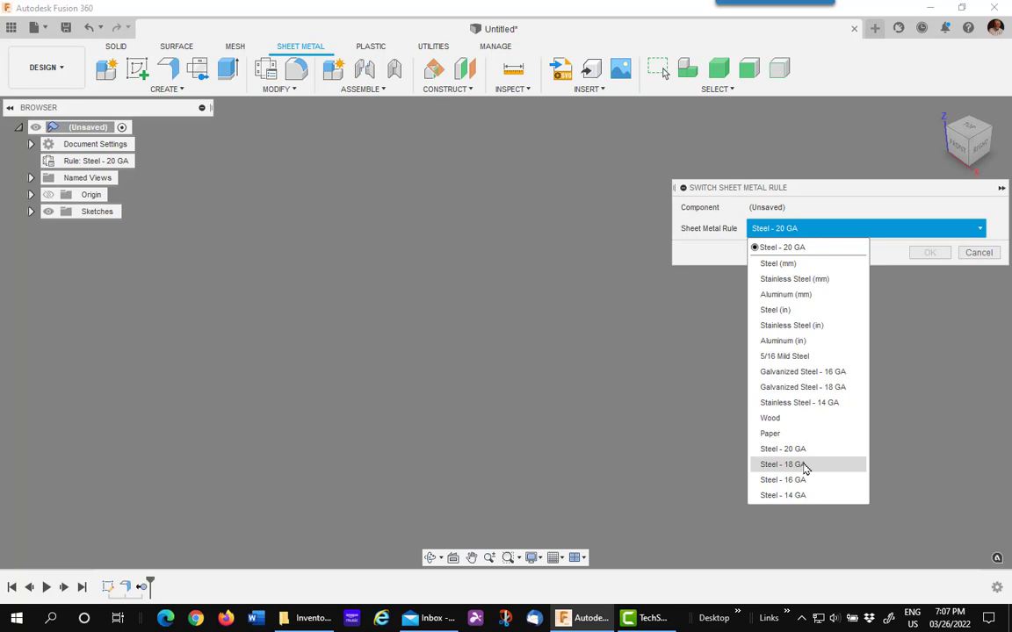
{"action": "left_click", "coordinate": [803, 468]}
{"action": "left_click", "coordinate": [924, 253]}
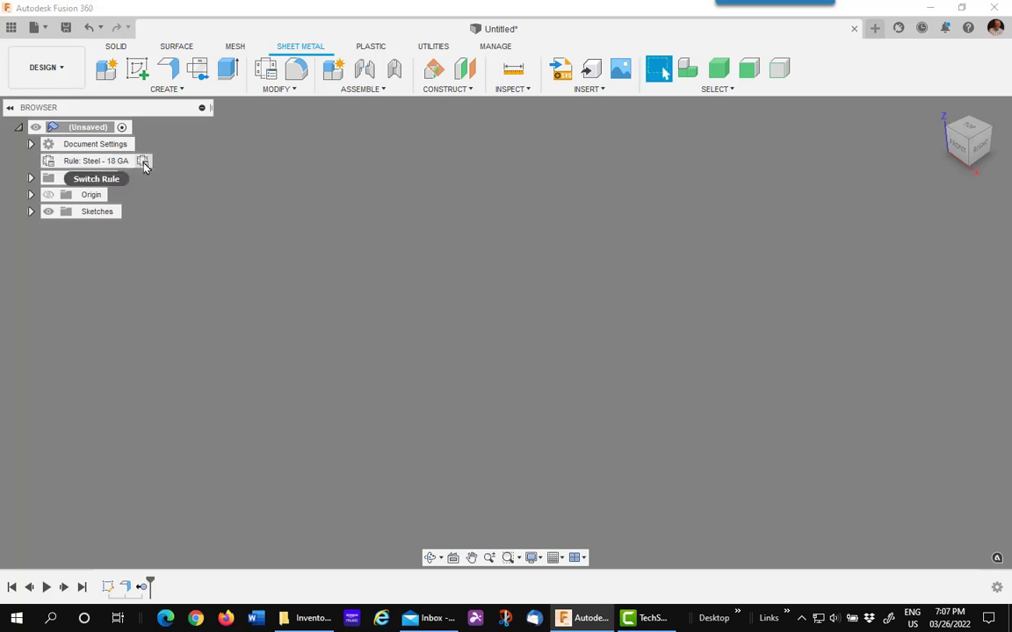
{"action": "left_click", "coordinate": [140, 161]}
{"action": "left_click", "coordinate": [975, 229]}
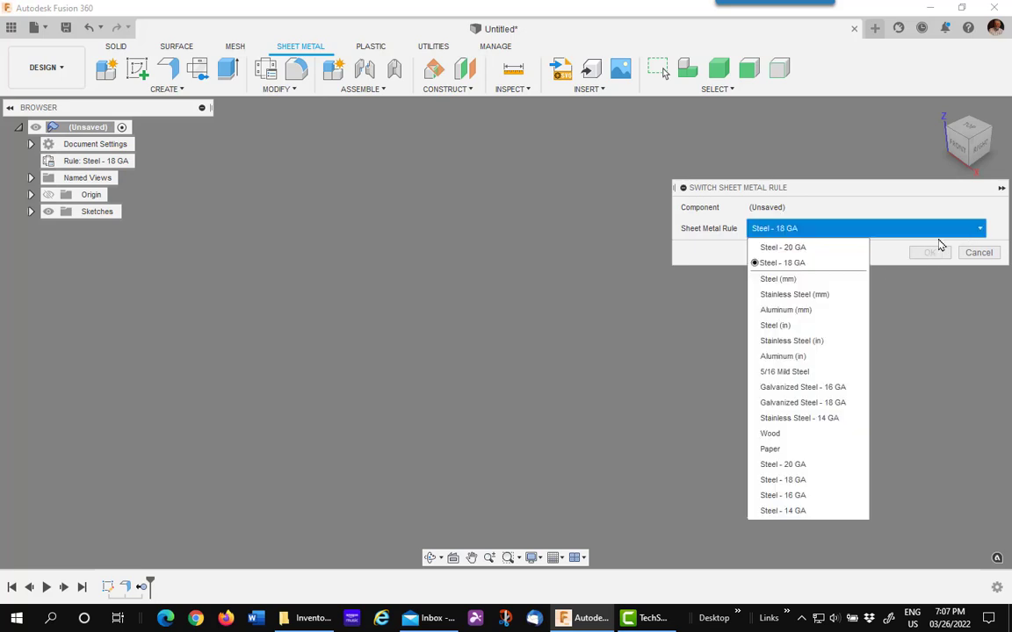
{"action": "left_click", "coordinate": [800, 496]}
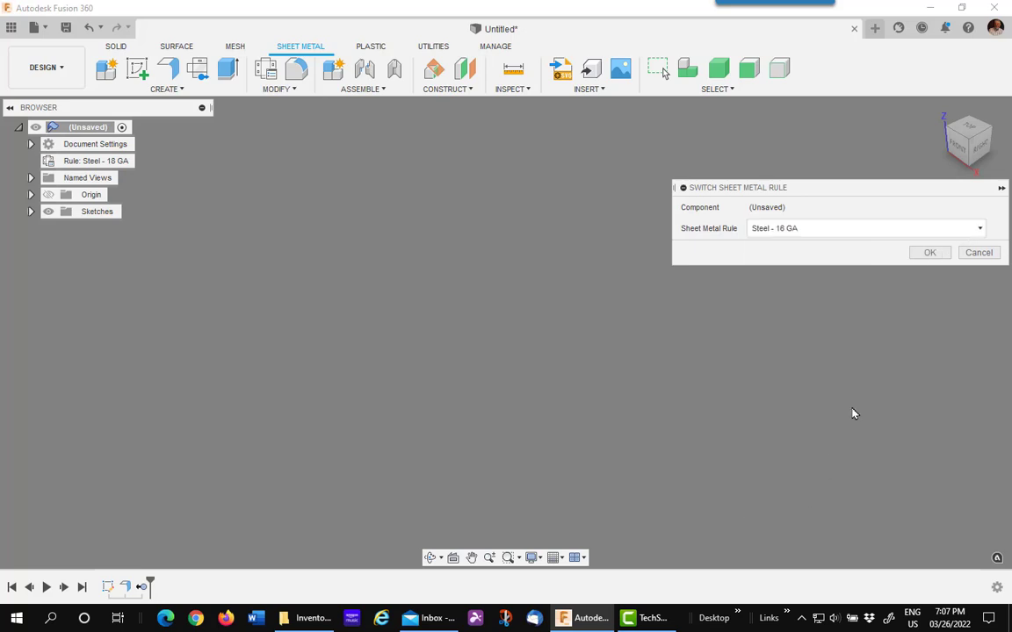
{"action": "left_click", "coordinate": [928, 254]}
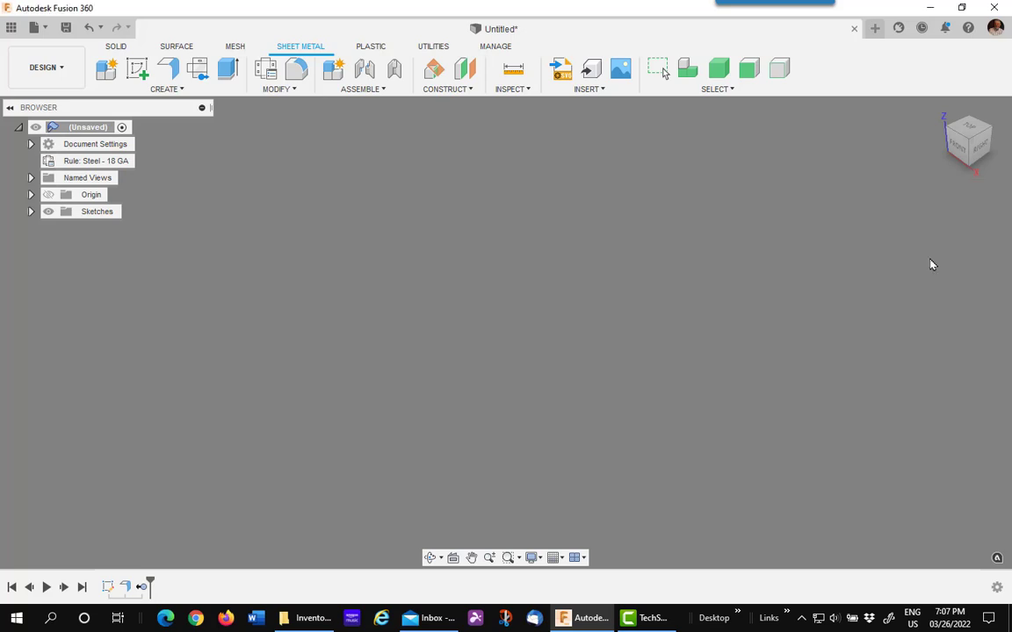
Switch the rule to Steel - 14 GA and reopen the rule list to review it.
{"action": "left_click", "coordinate": [143, 162]}
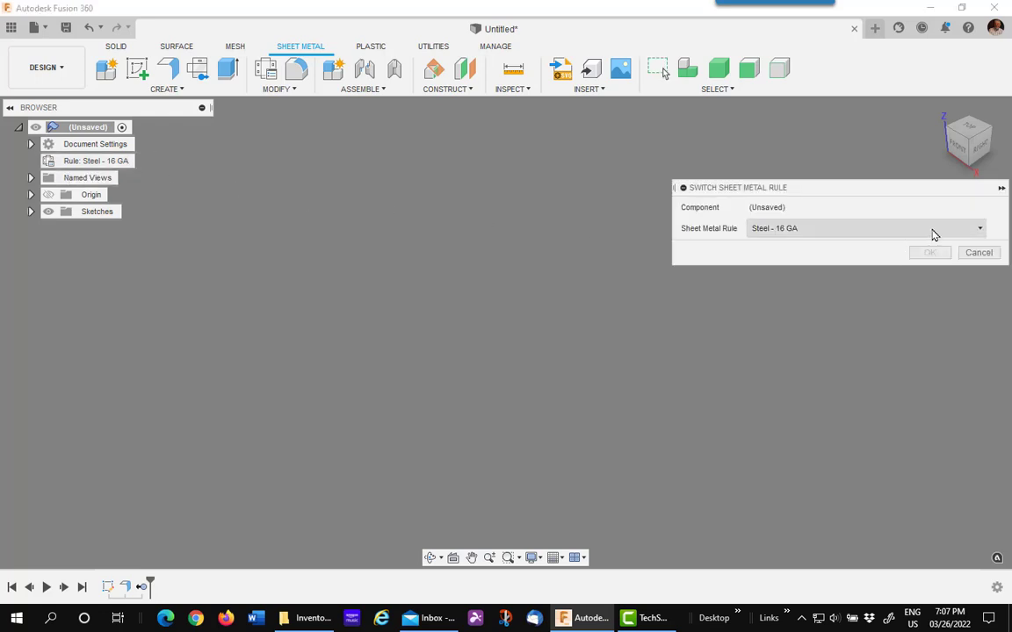
{"action": "left_click", "coordinate": [977, 230]}
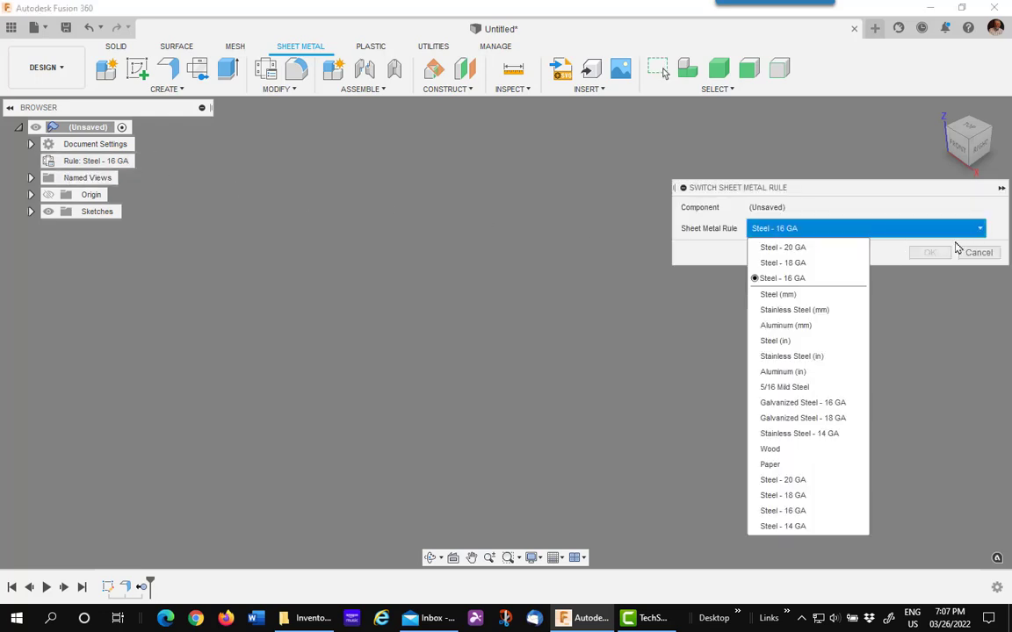
{"action": "left_click", "coordinate": [802, 527]}
{"action": "left_click", "coordinate": [928, 256]}
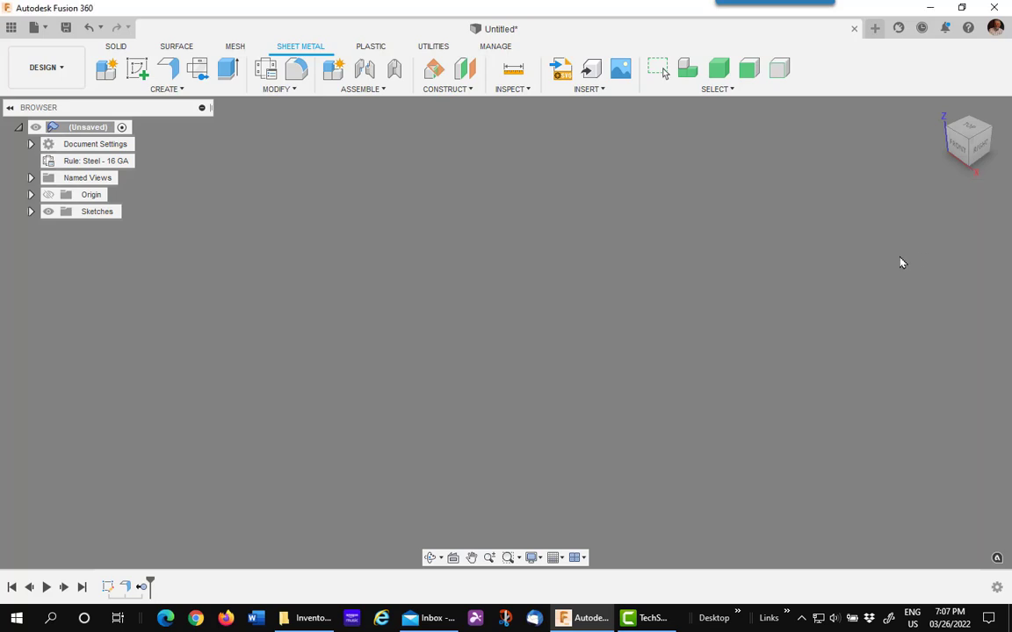
{"action": "left_click", "coordinate": [142, 161]}
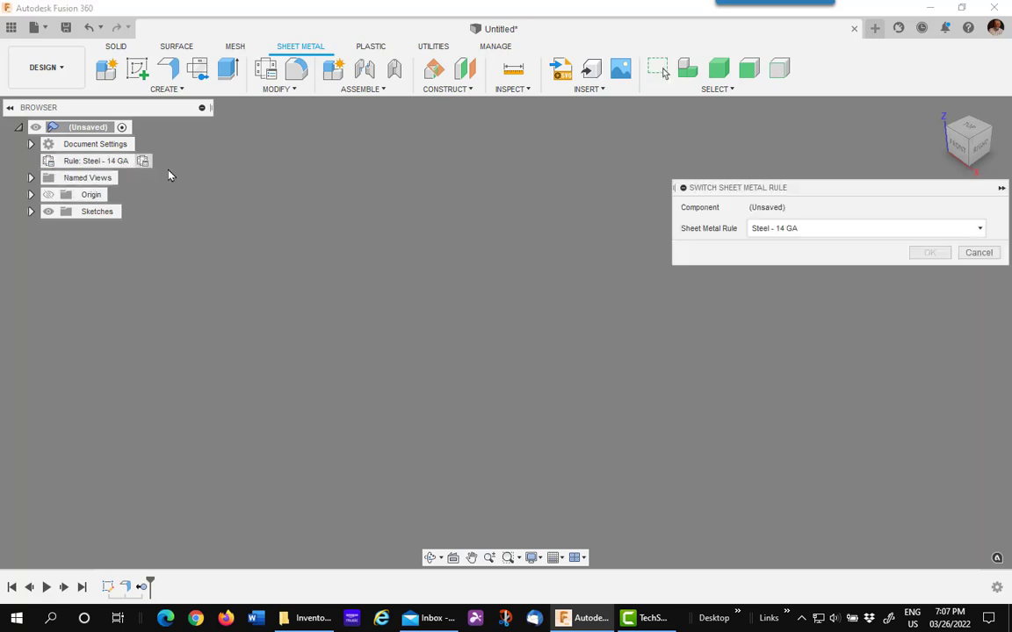
{"action": "left_click", "coordinate": [978, 229]}
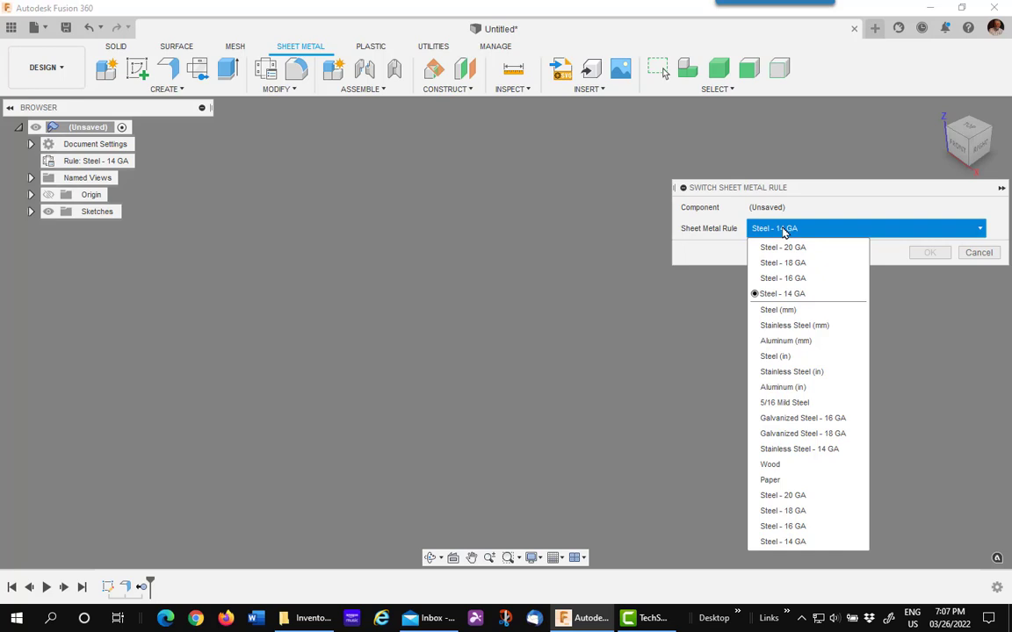
Cancel the rule switch and save the design as 'Sheet Metal Rules to Share' in Demo Files.
{"action": "left_click", "coordinate": [982, 255]}
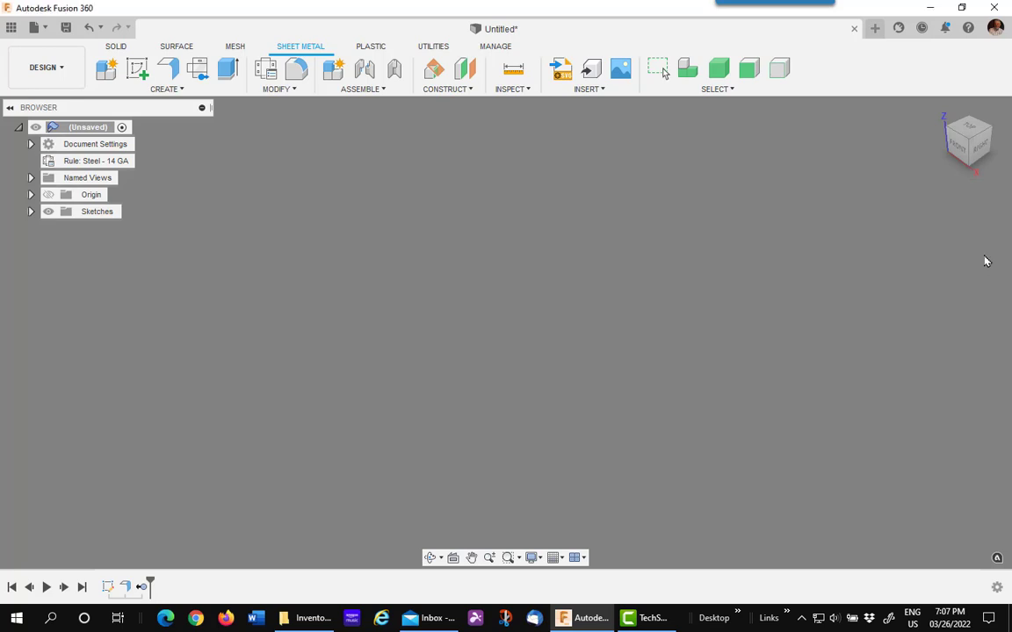
{"action": "left_click", "coordinate": [65, 28]}
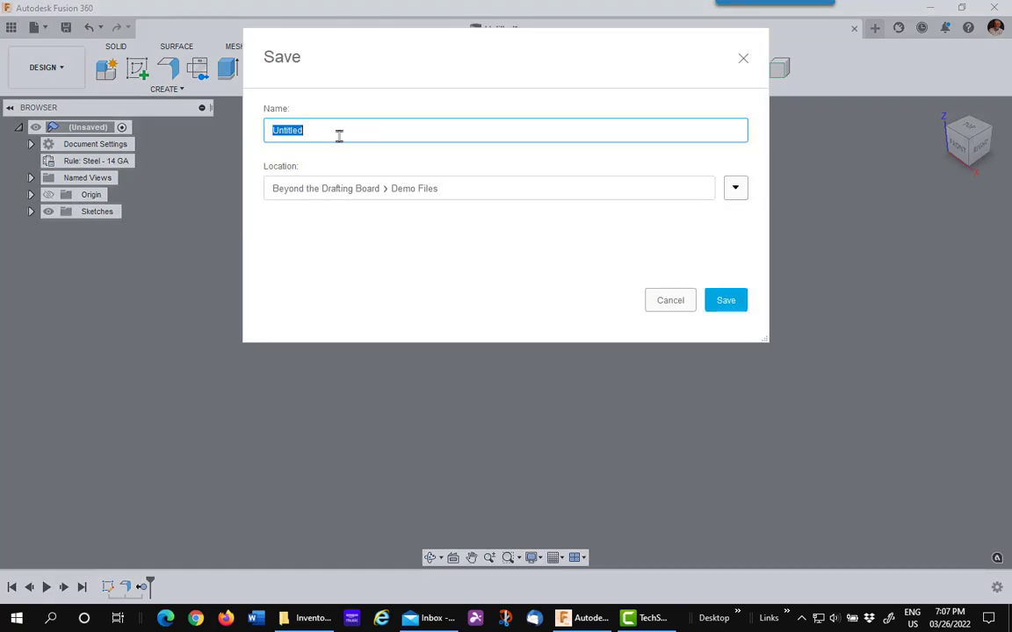
{"action": "type", "text": "Sheet Metal Rules to Share"}
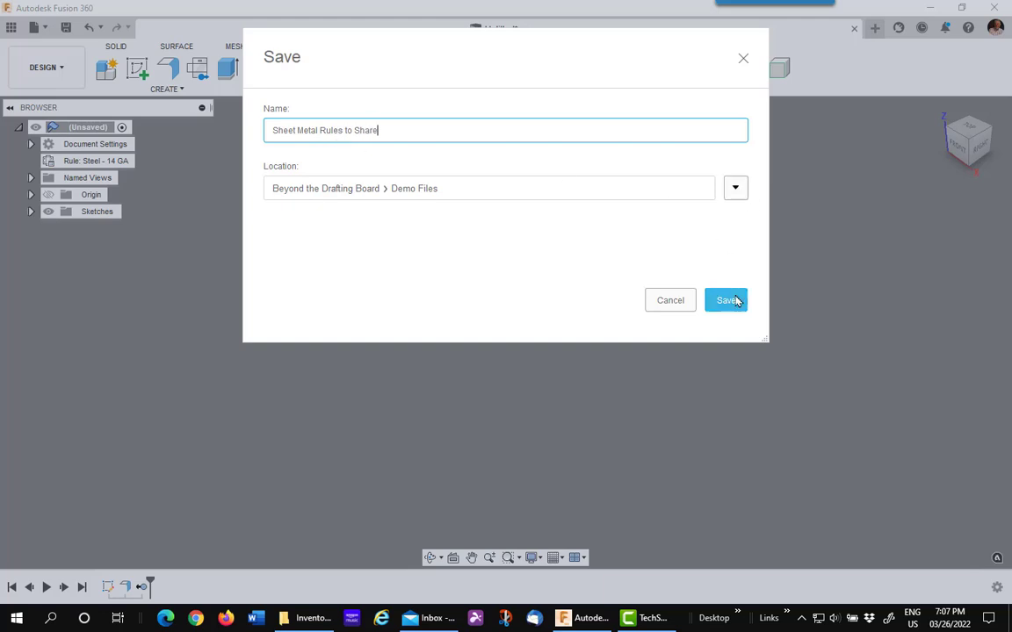
{"action": "left_click", "coordinate": [724, 299]}
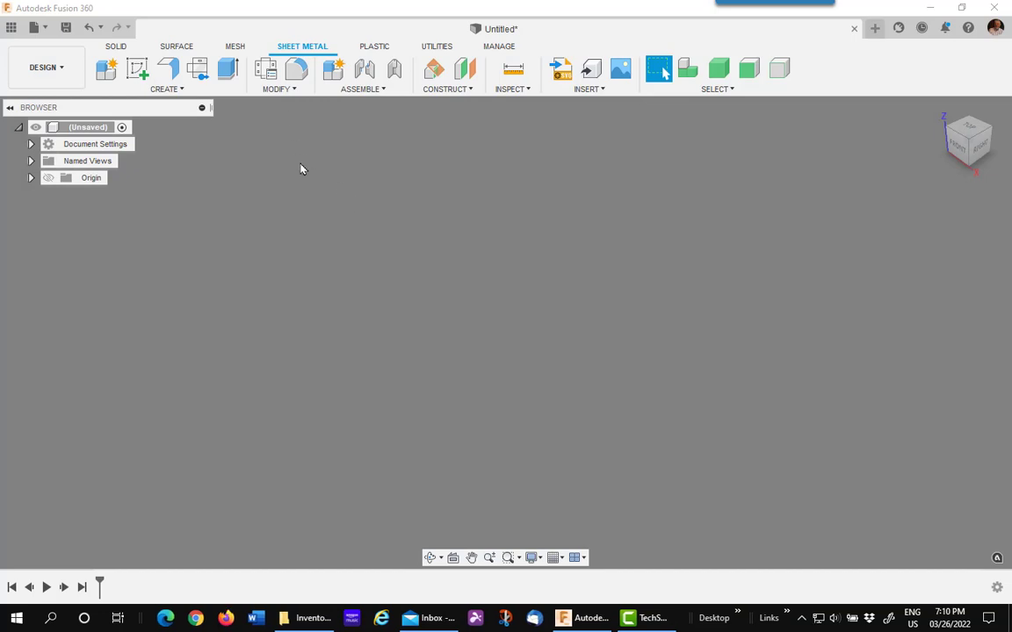
Reopen 'Sheet Metal Rules to Share', check its rule list unchanged, and show the Sheet Metal tools.
{"action": "left_click", "coordinate": [11, 27]}
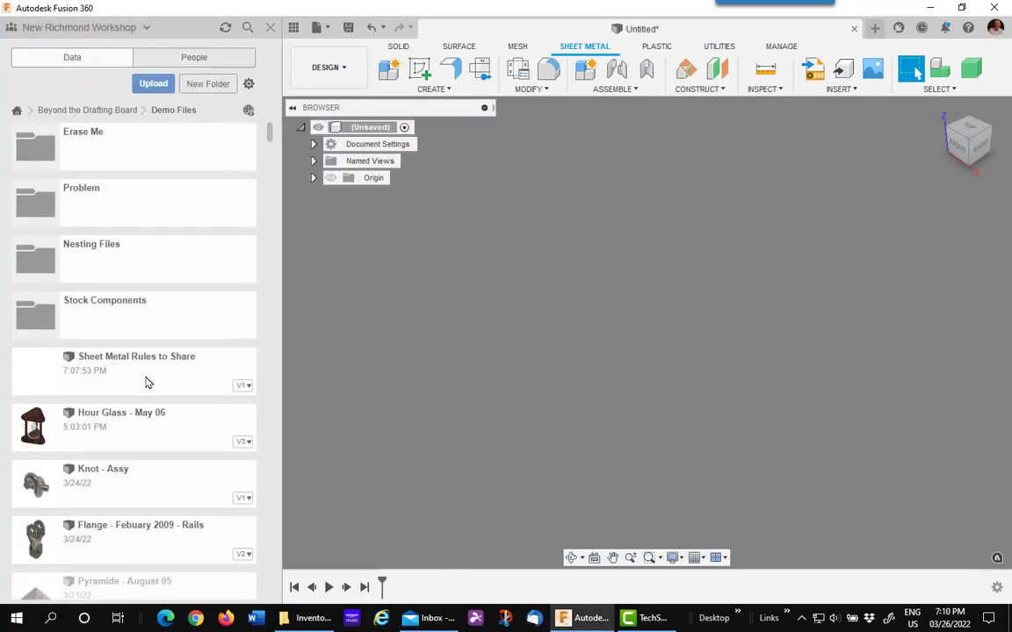
{"action": "double_click", "coordinate": [141, 377]}
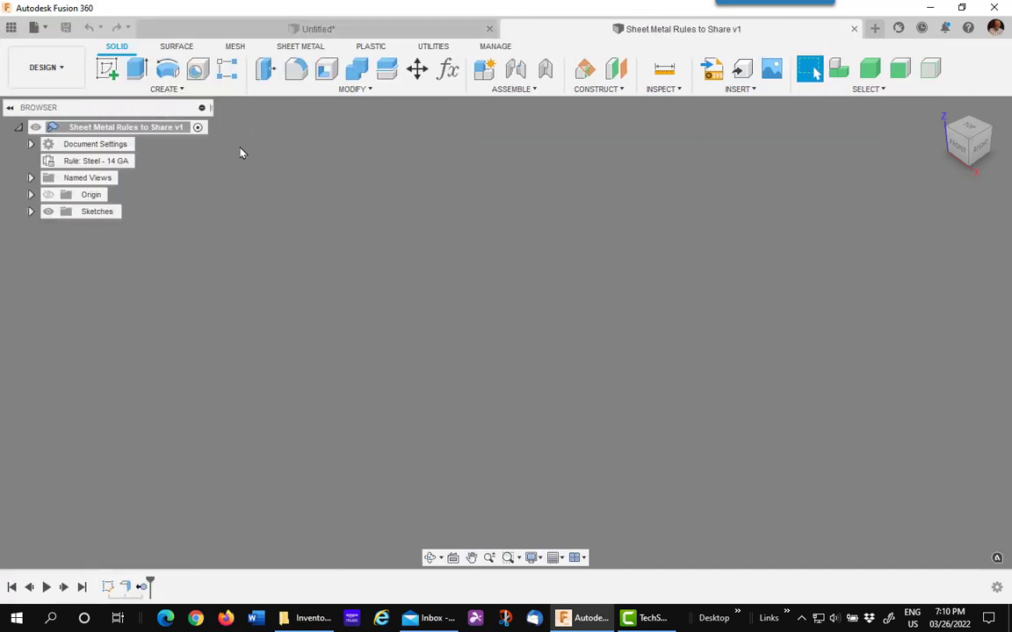
{"action": "mouse_move", "coordinate": [143, 162]}
{"action": "left_click", "coordinate": [144, 163]}
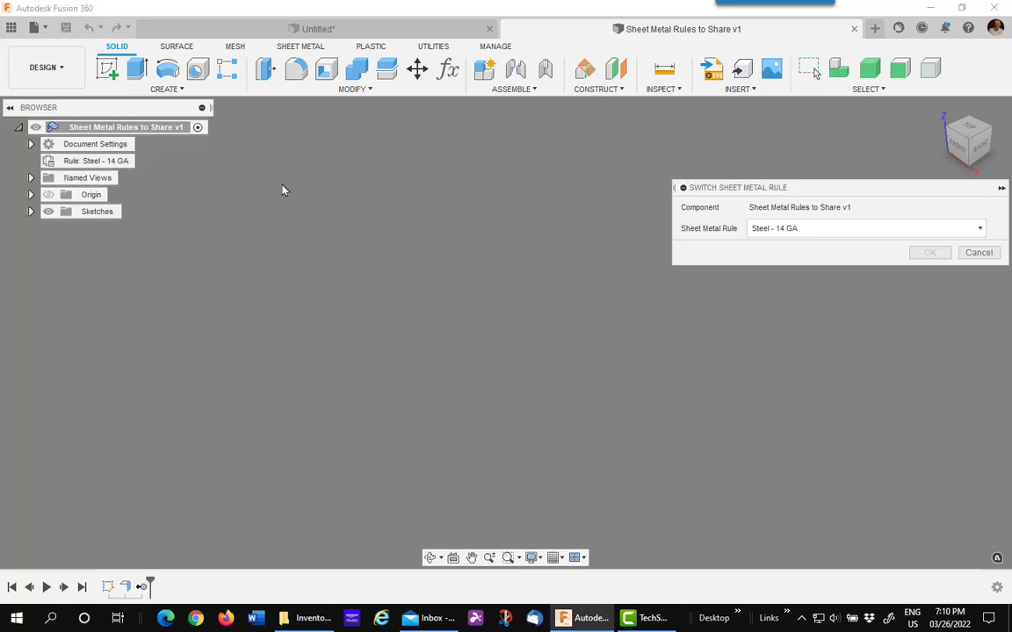
{"action": "left_click", "coordinate": [982, 232]}
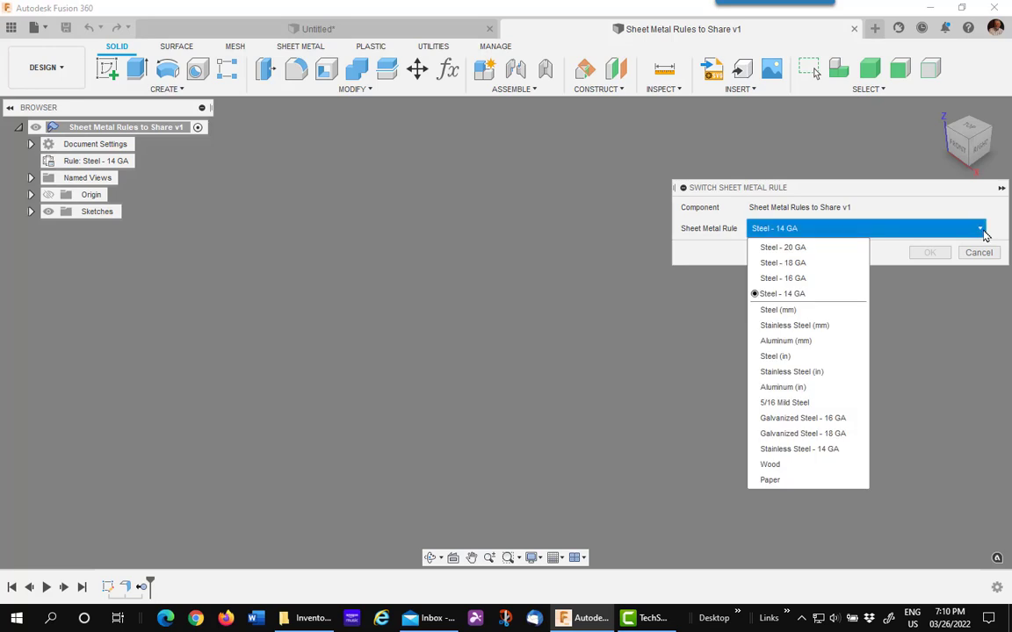
{"action": "left_click", "coordinate": [978, 252]}
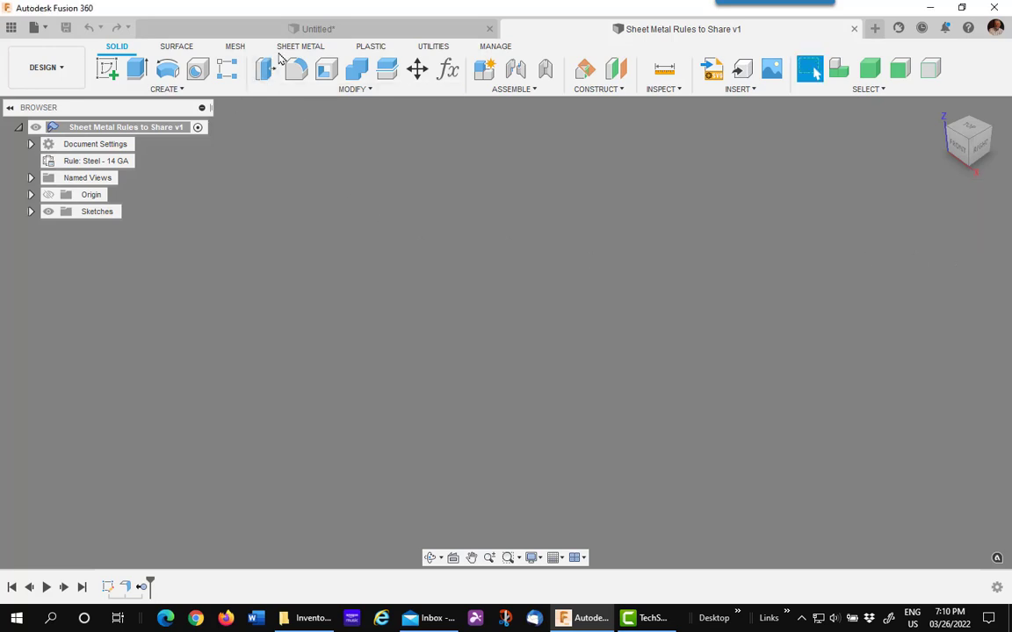
{"action": "left_click", "coordinate": [301, 46]}
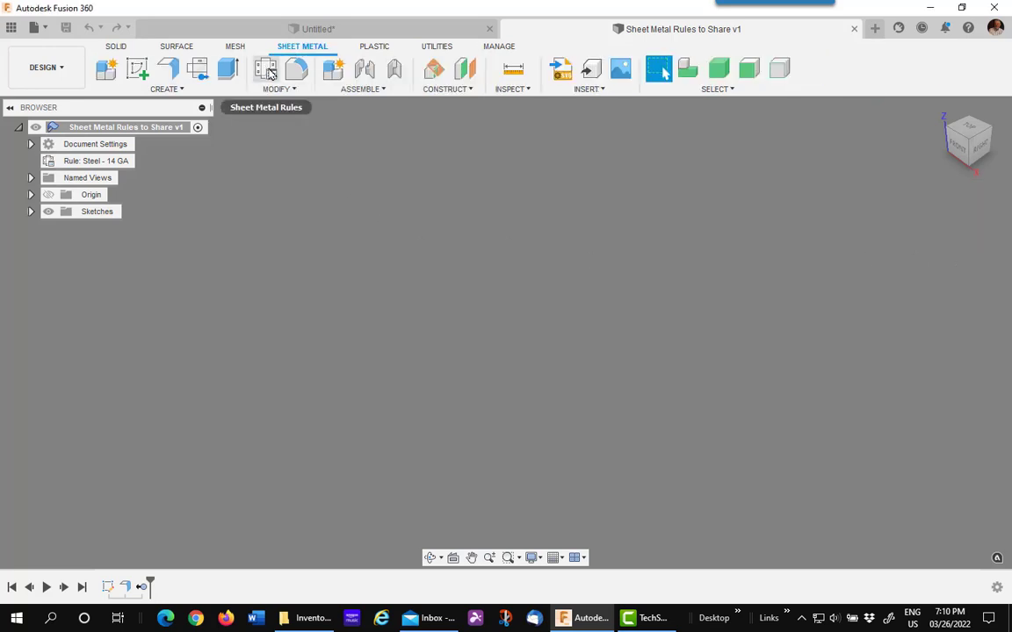
In the Sheet Metal Rules manager, copy Steel - 14 GA into the Library.
{"action": "left_click", "coordinate": [267, 71]}
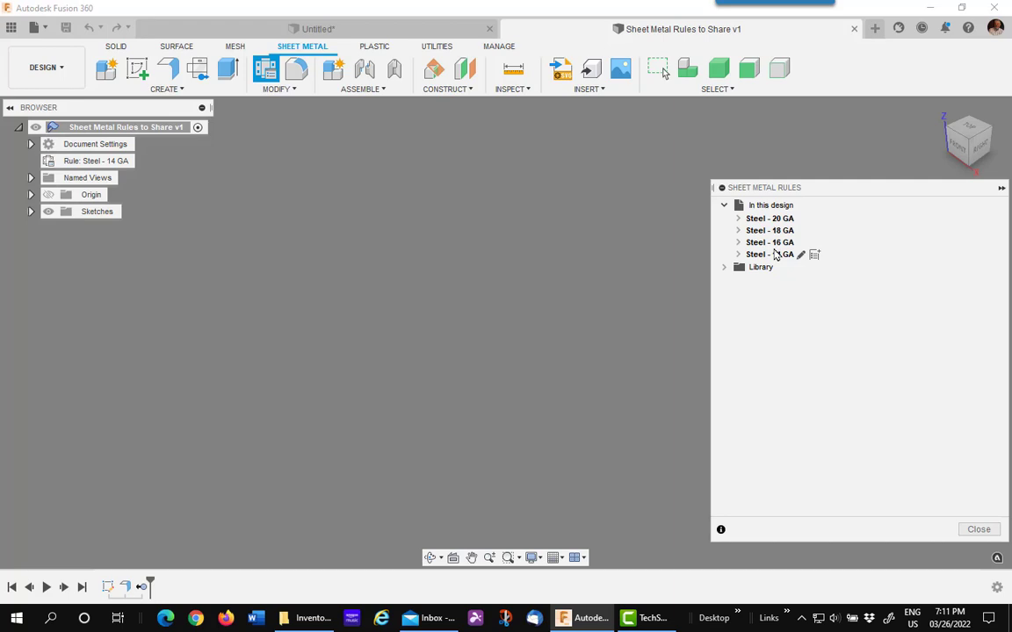
{"action": "right_click", "coordinate": [799, 255]}
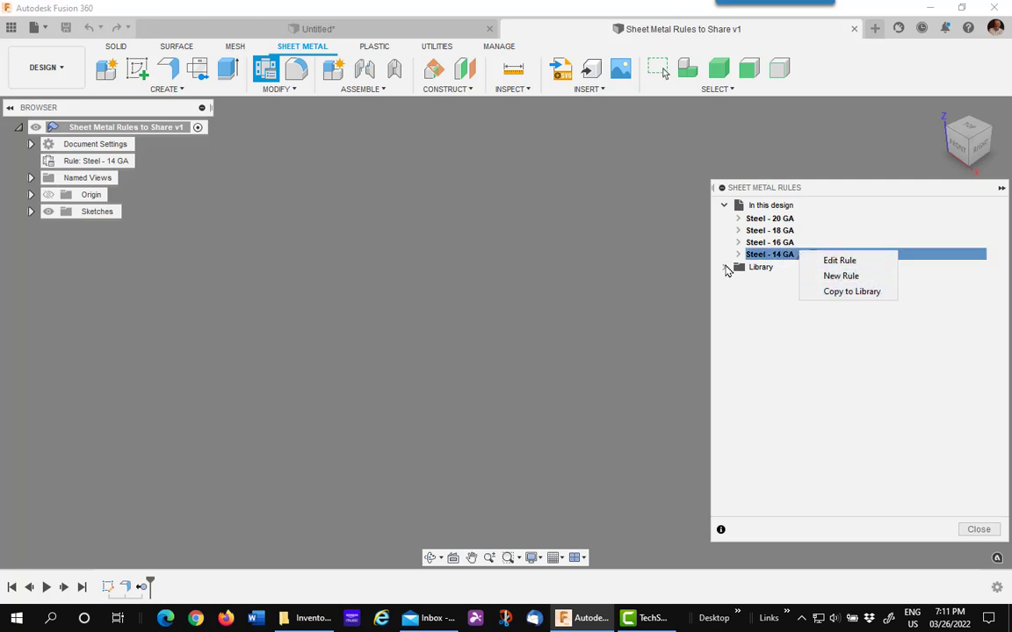
{"action": "left_click", "coordinate": [726, 267]}
{"action": "right_click", "coordinate": [808, 255]}
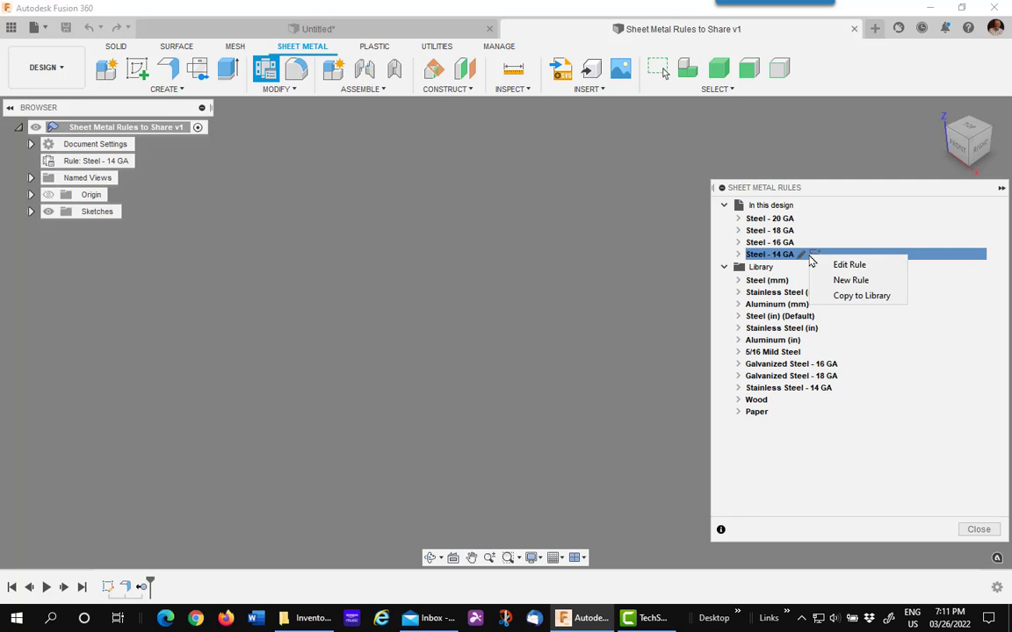
{"action": "left_click", "coordinate": [860, 296]}
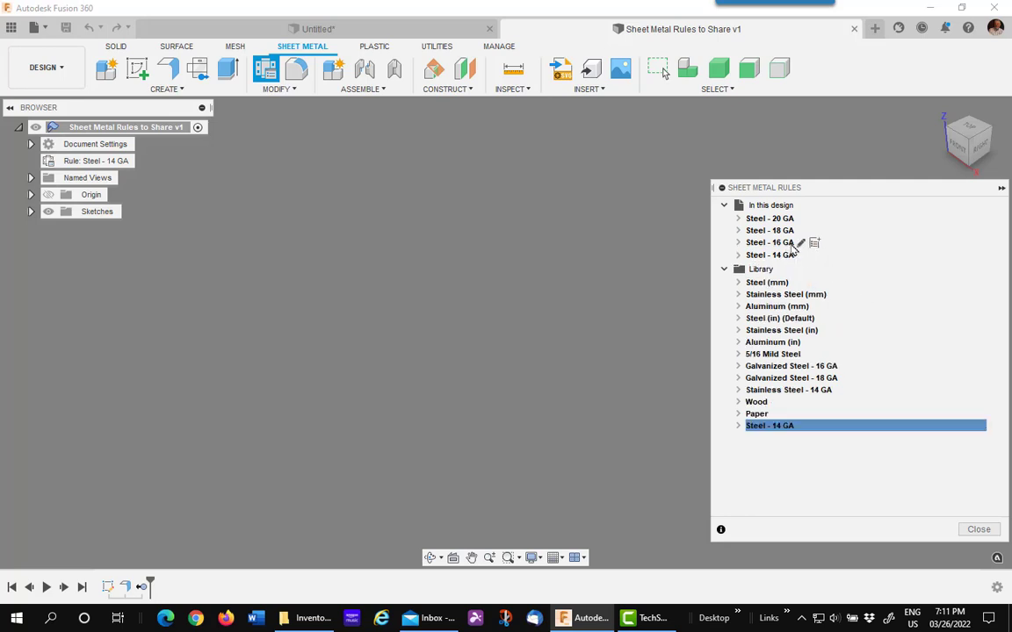
Copy Steel - 16, 18 and 20 GA into the Library and close the manager.
{"action": "right_click", "coordinate": [811, 246]}
{"action": "left_click", "coordinate": [865, 298]}
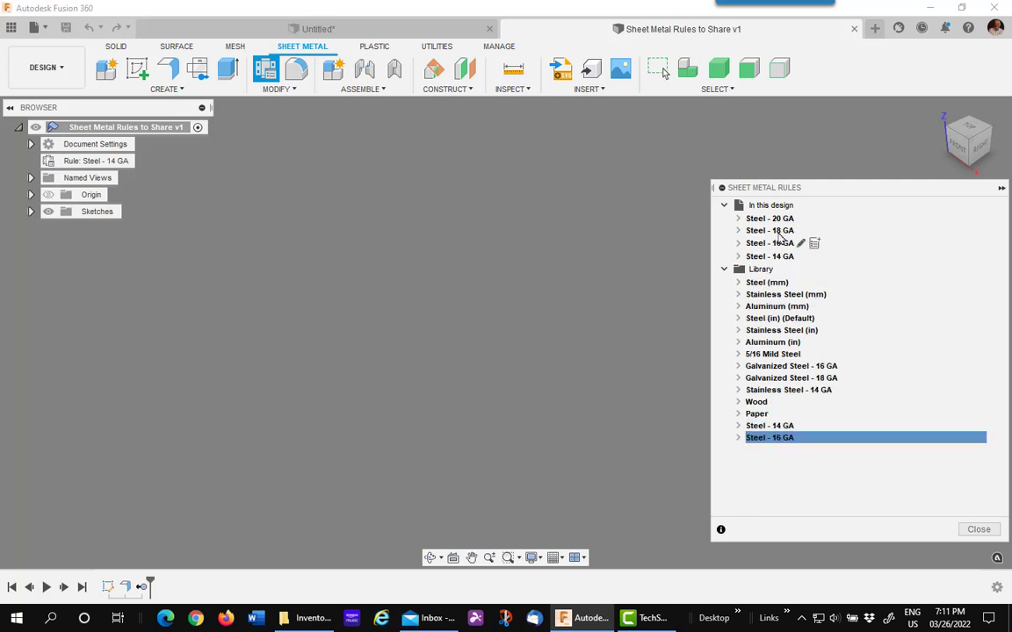
{"action": "right_click", "coordinate": [803, 232]}
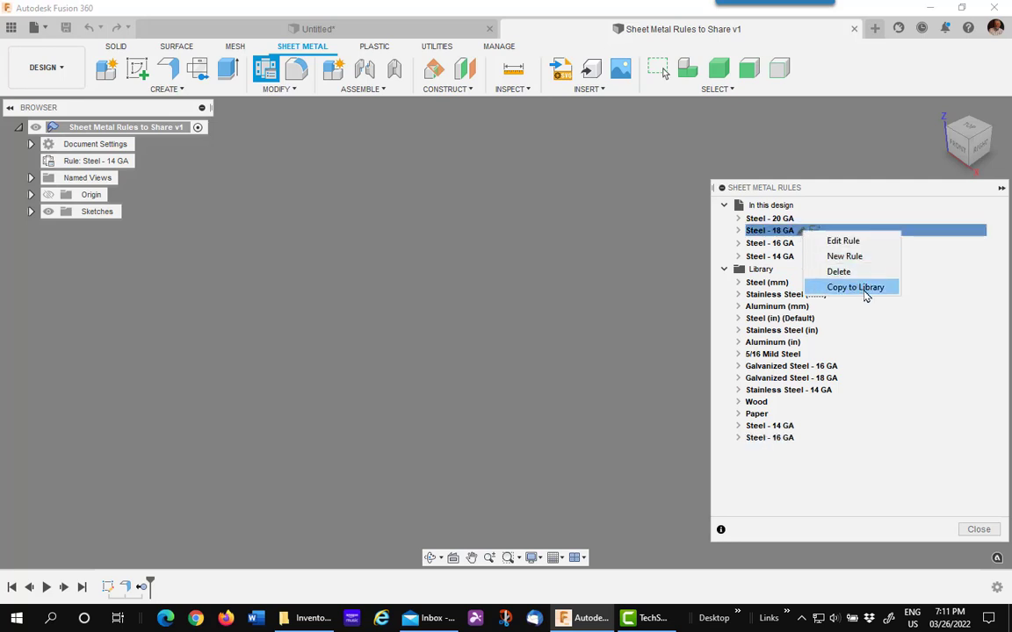
{"action": "left_click", "coordinate": [865, 288]}
{"action": "right_click", "coordinate": [790, 220]}
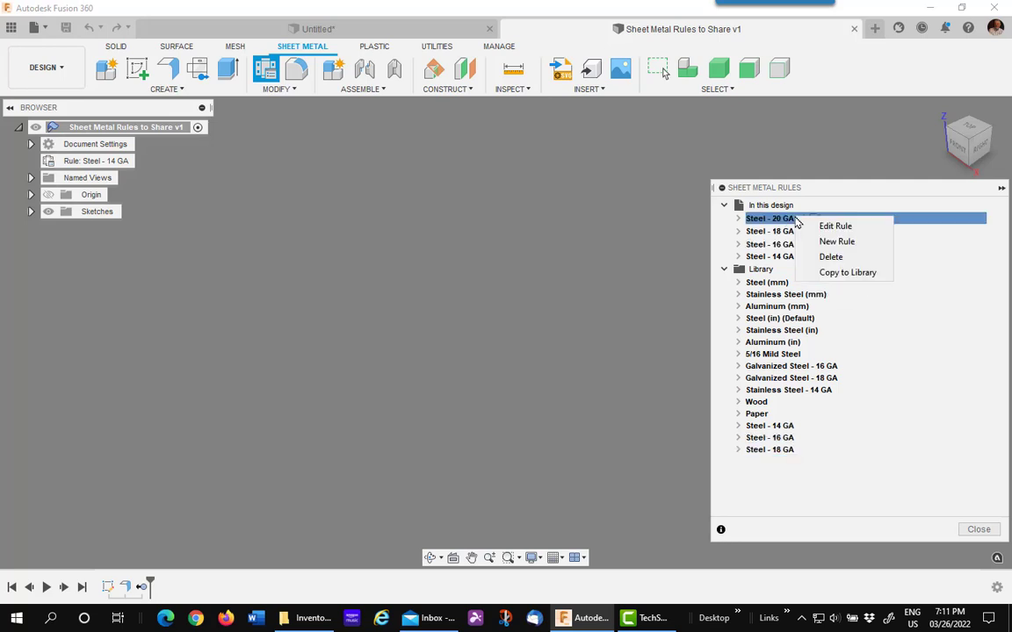
{"action": "left_click", "coordinate": [861, 274]}
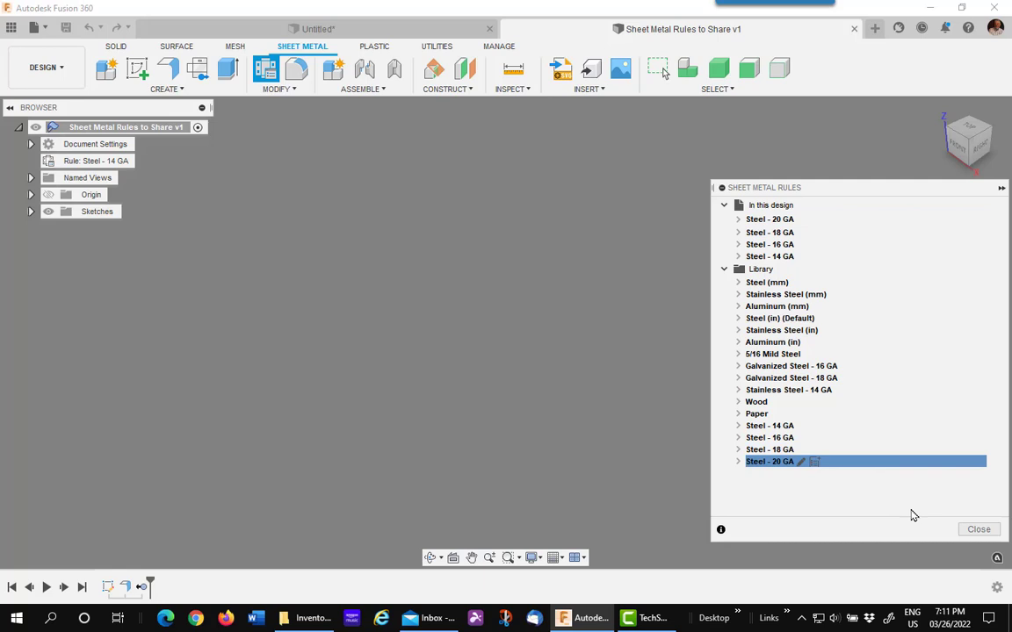
{"action": "left_click", "coordinate": [975, 529]}
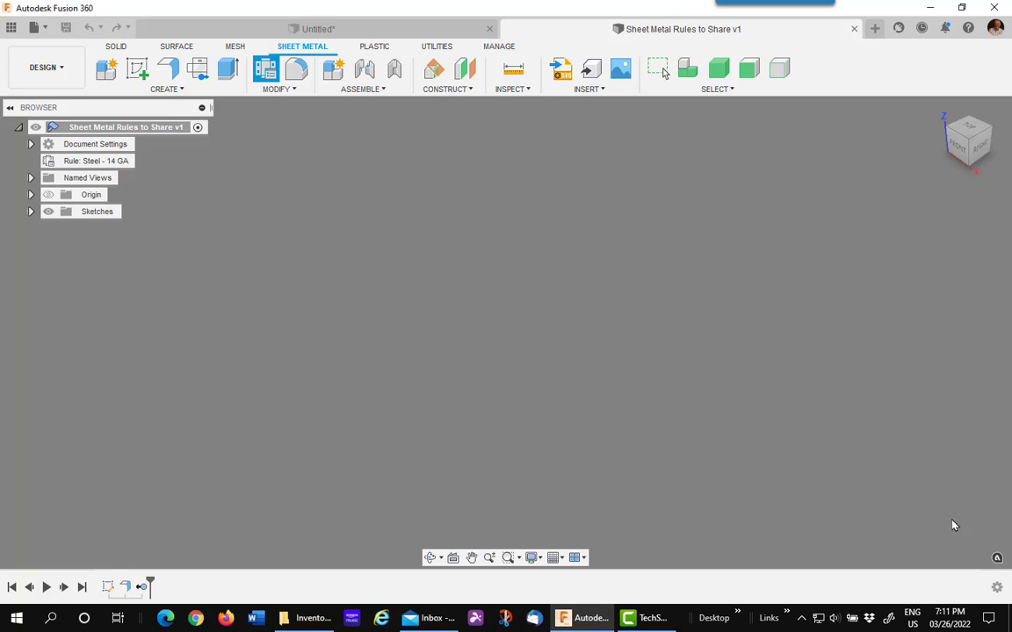
Close the shared design, start a new design, and view its Sheet Metal Rules Library.
{"action": "left_click", "coordinate": [853, 29]}
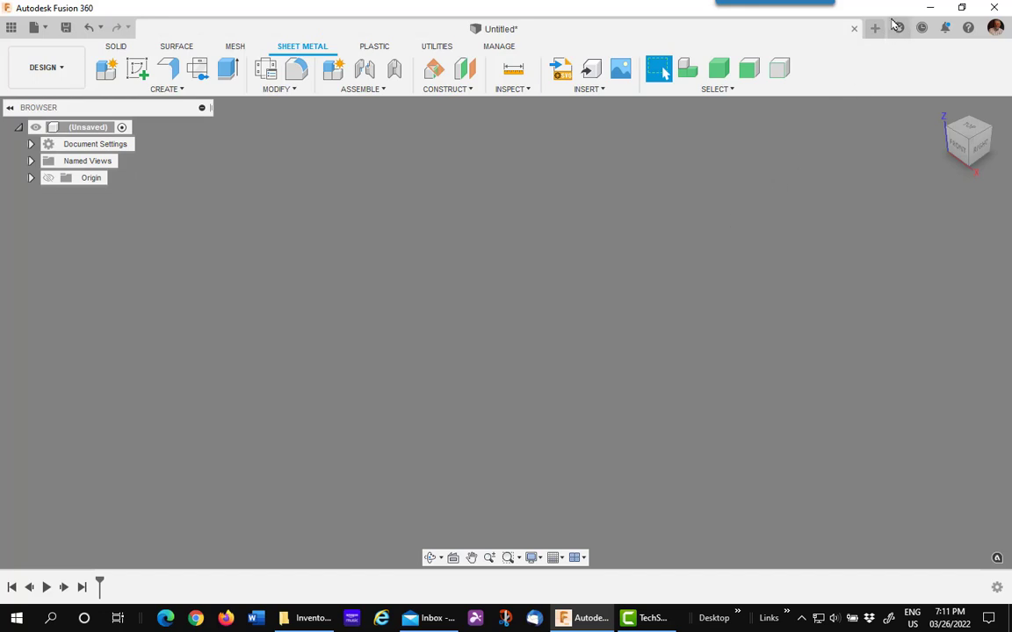
{"action": "left_click", "coordinate": [876, 31]}
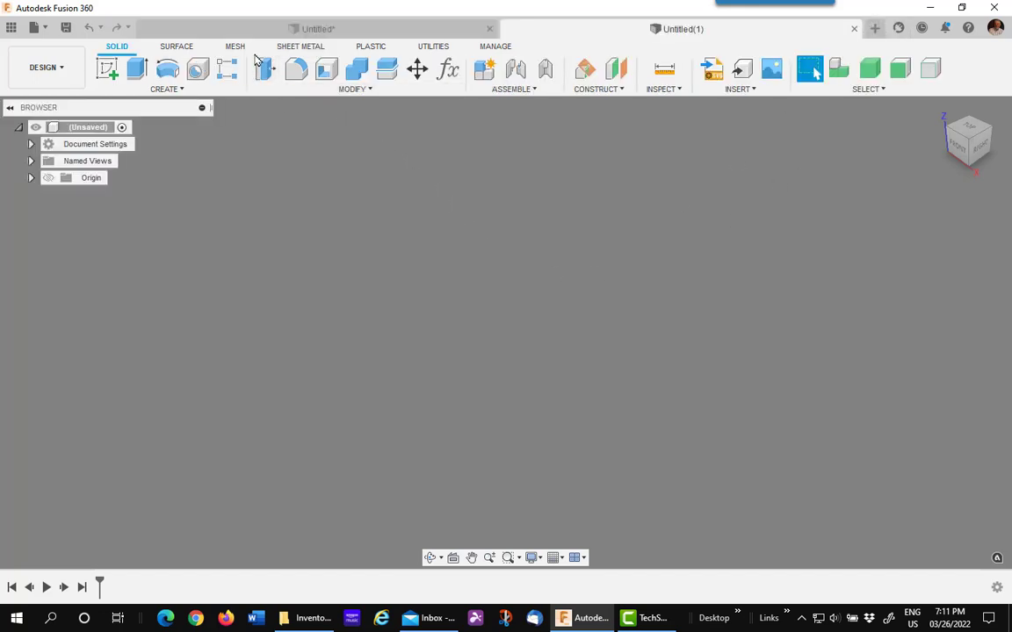
{"action": "left_click", "coordinate": [292, 47]}
{"action": "left_click", "coordinate": [268, 70]}
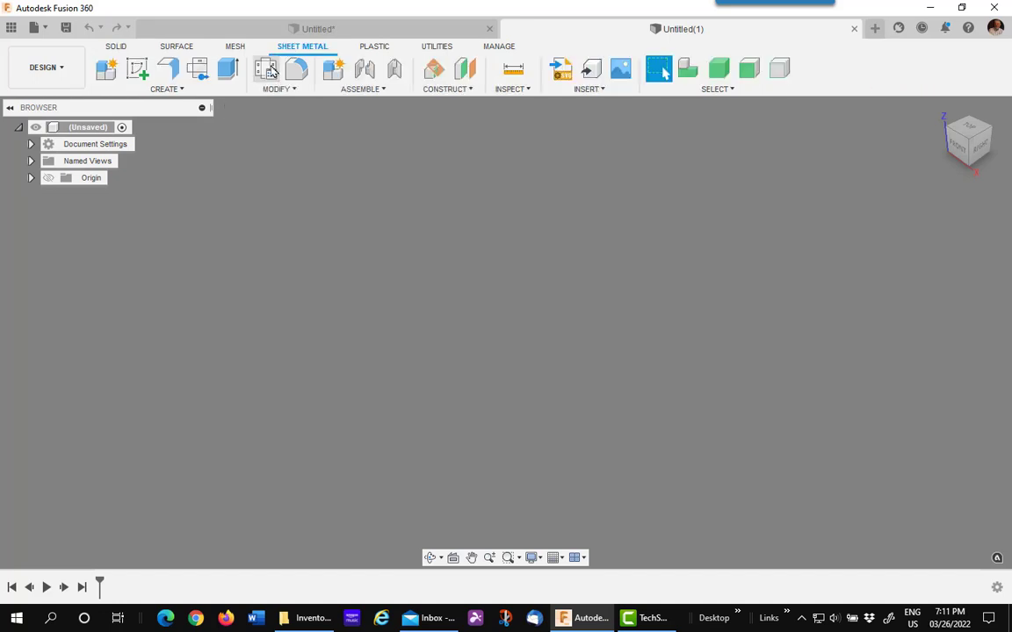